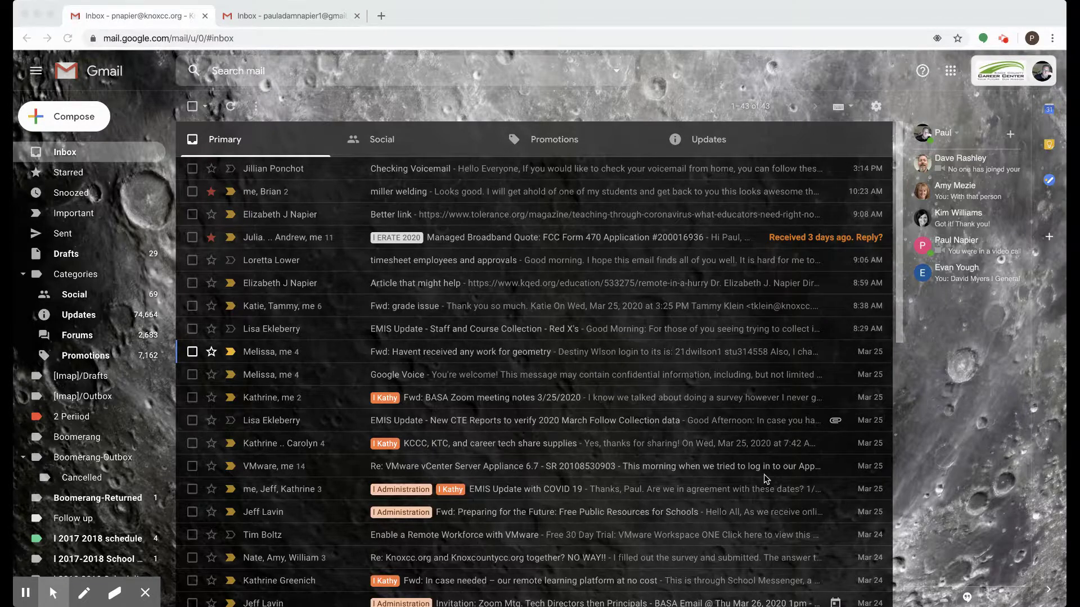
Step: Open Gmail Settings on the Filters and Blocked Addresses page and scroll to the bottom
left_click(876, 108)
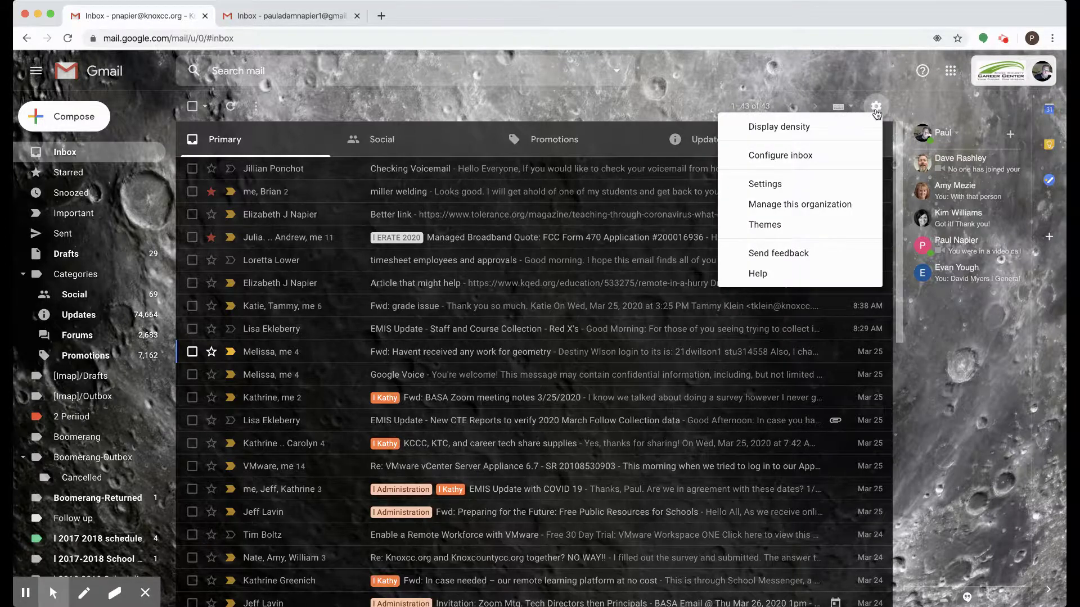
left_click(784, 184)
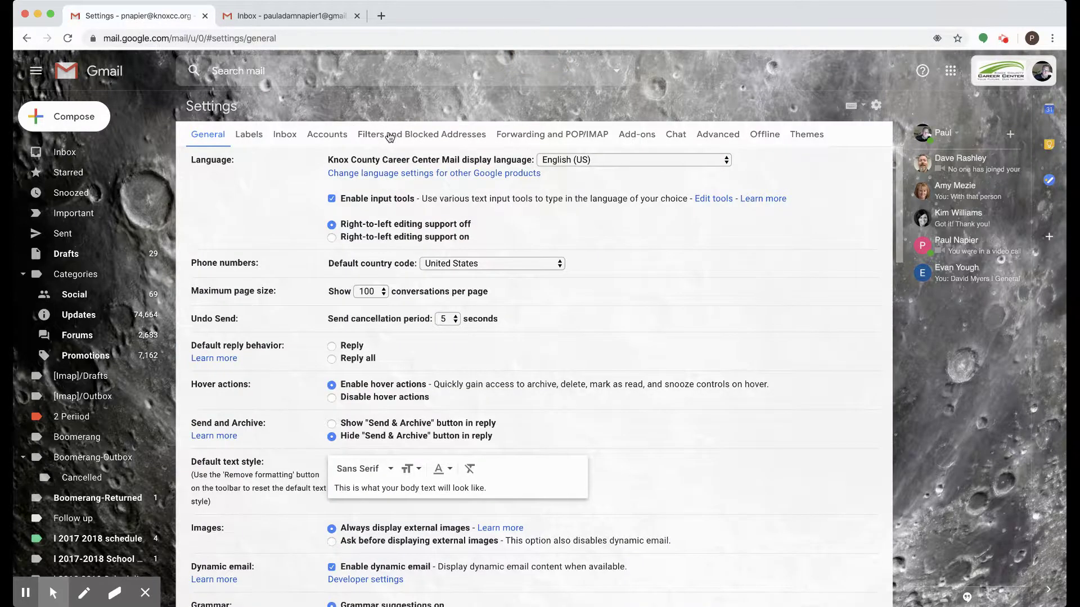
left_click(387, 135)
scroll(455, 251, "down", 10)
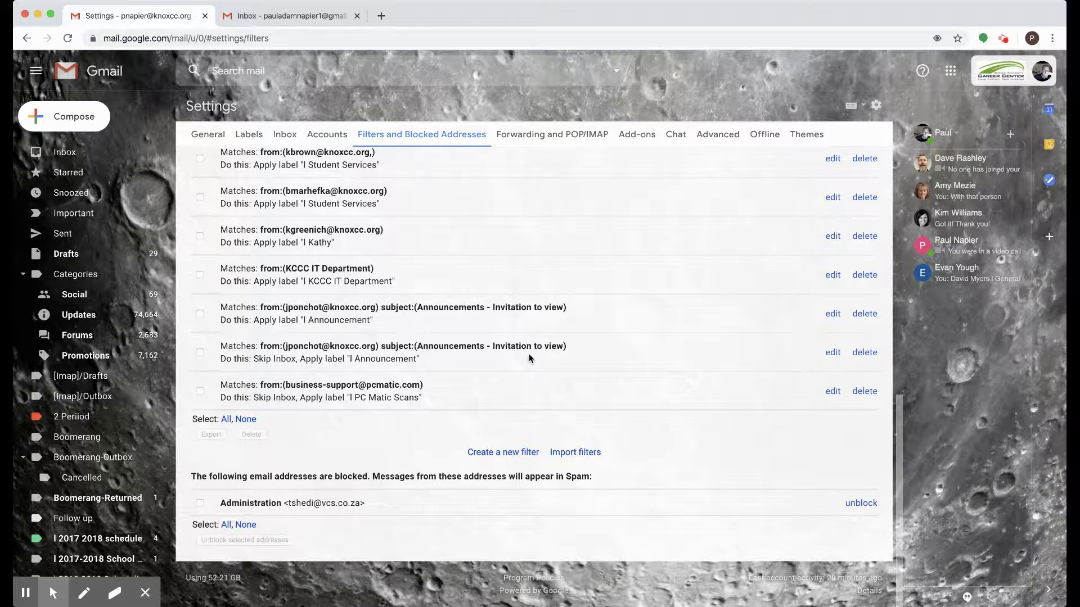
Step: Create a new filter with the account's second knoxcountycc address as the To criterion
left_click(490, 454)
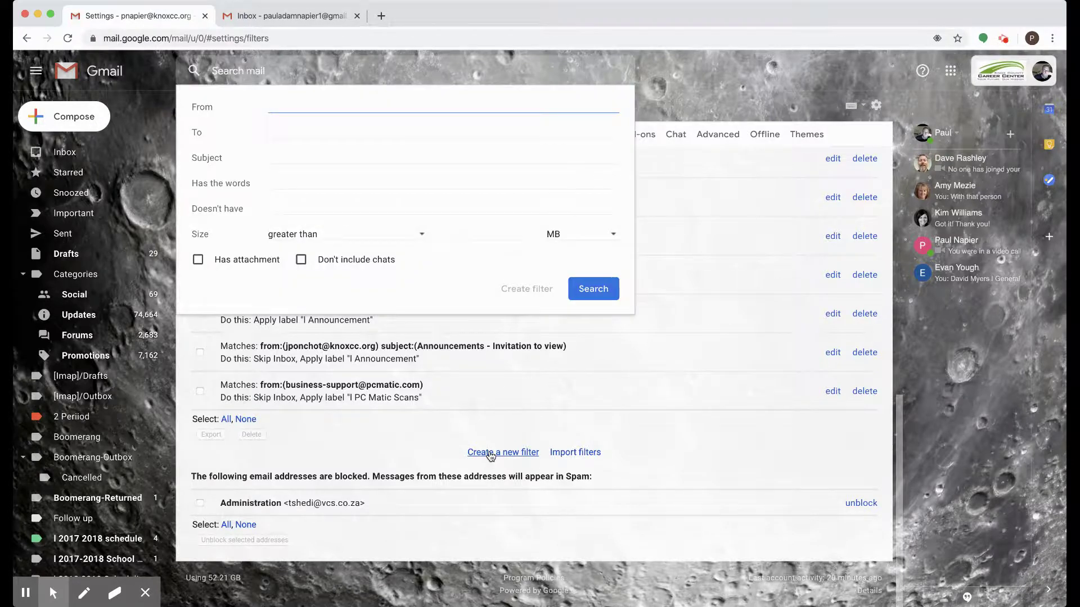
left_click(296, 126)
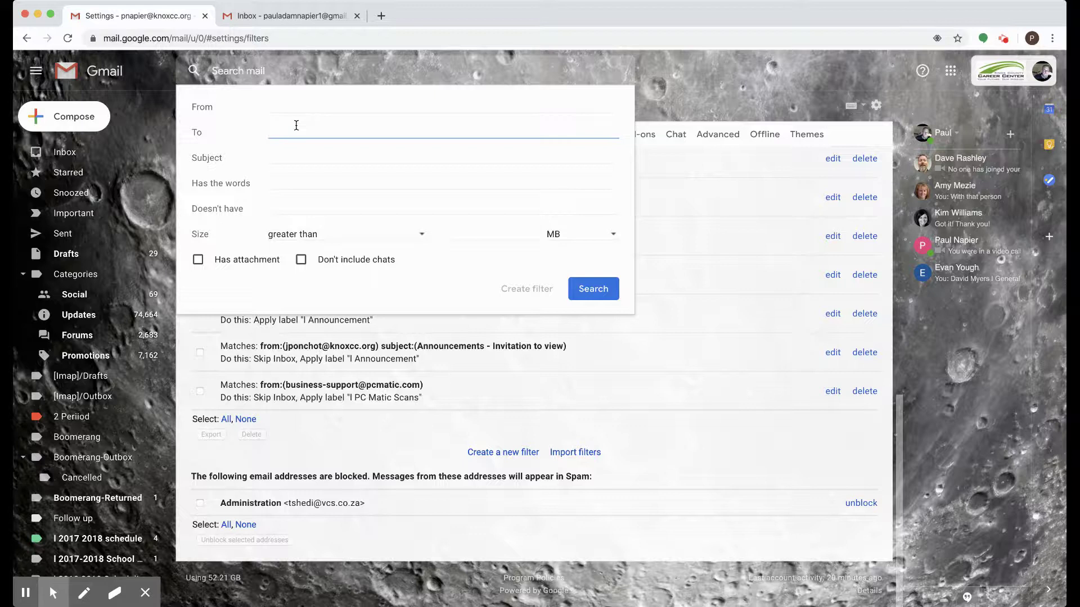
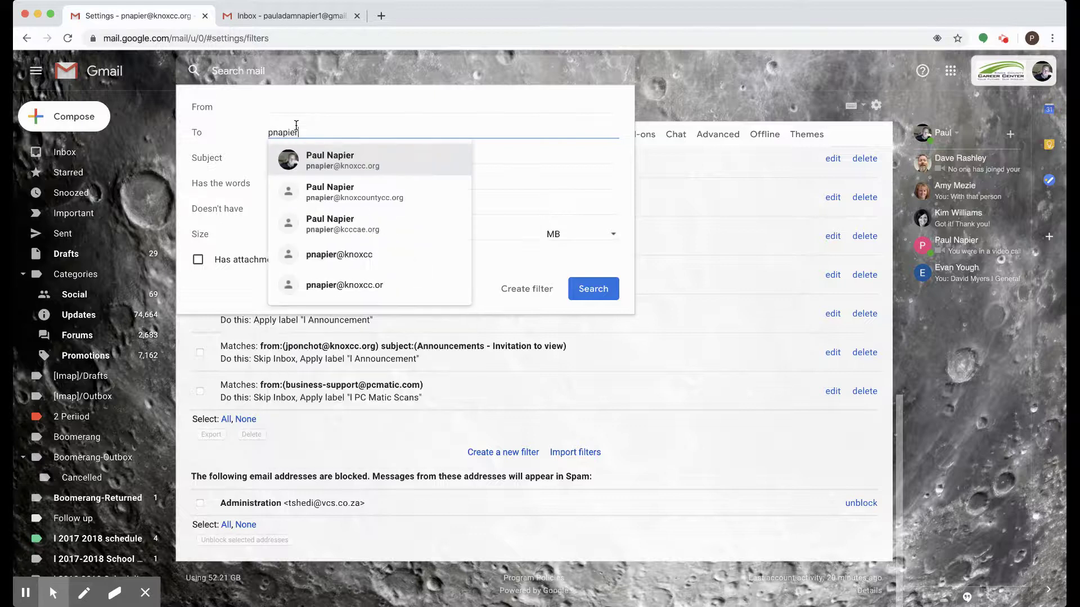
key("Down")
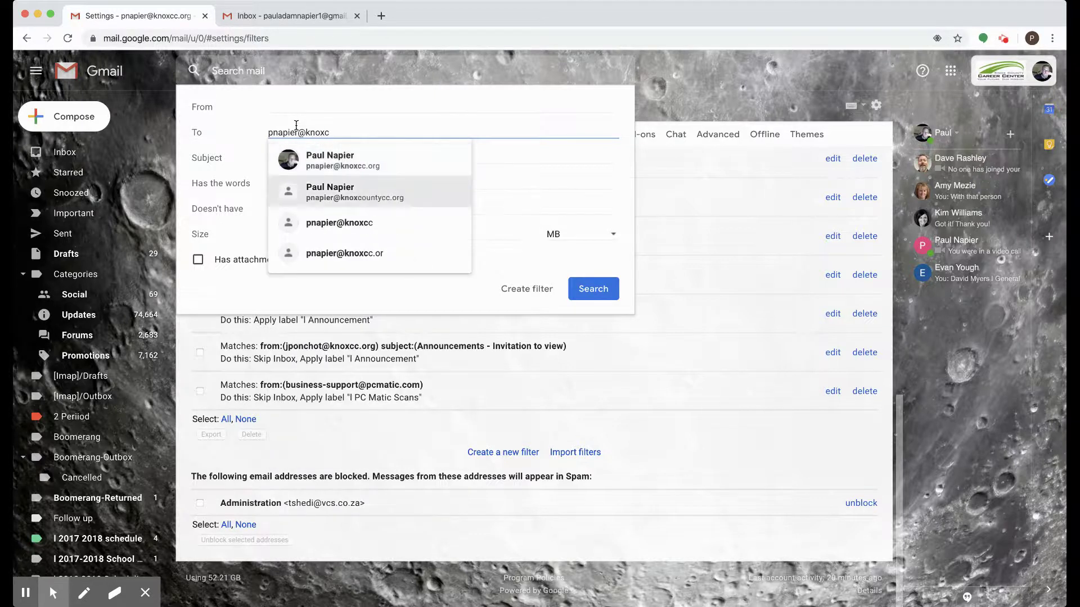
key("Return")
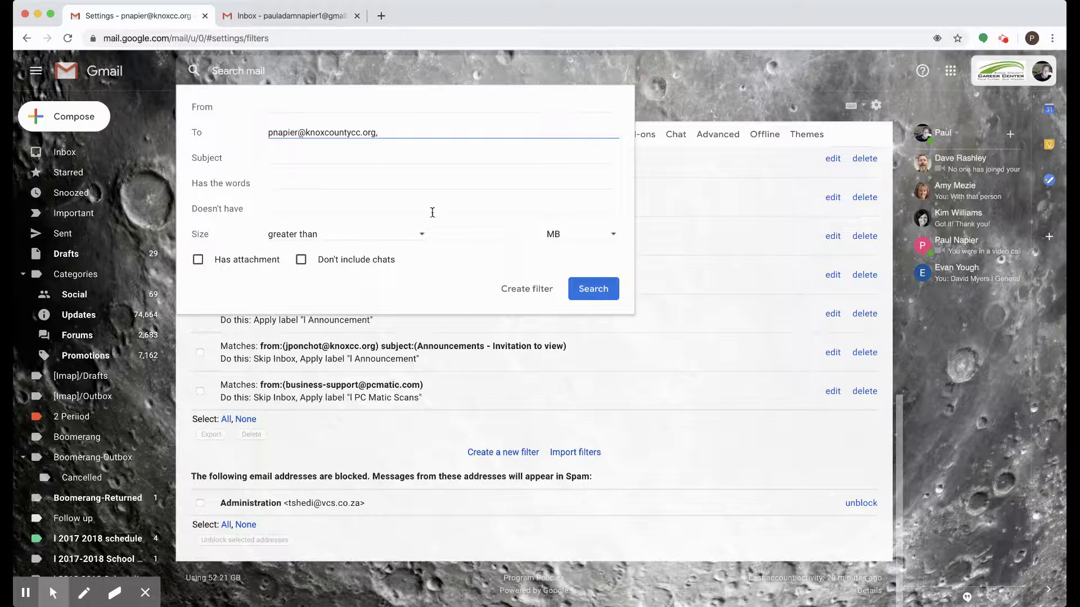
Step: Have the filter apply a new label named 'I knoxcountycc', save it, and return to the inbox
left_click(512, 294)
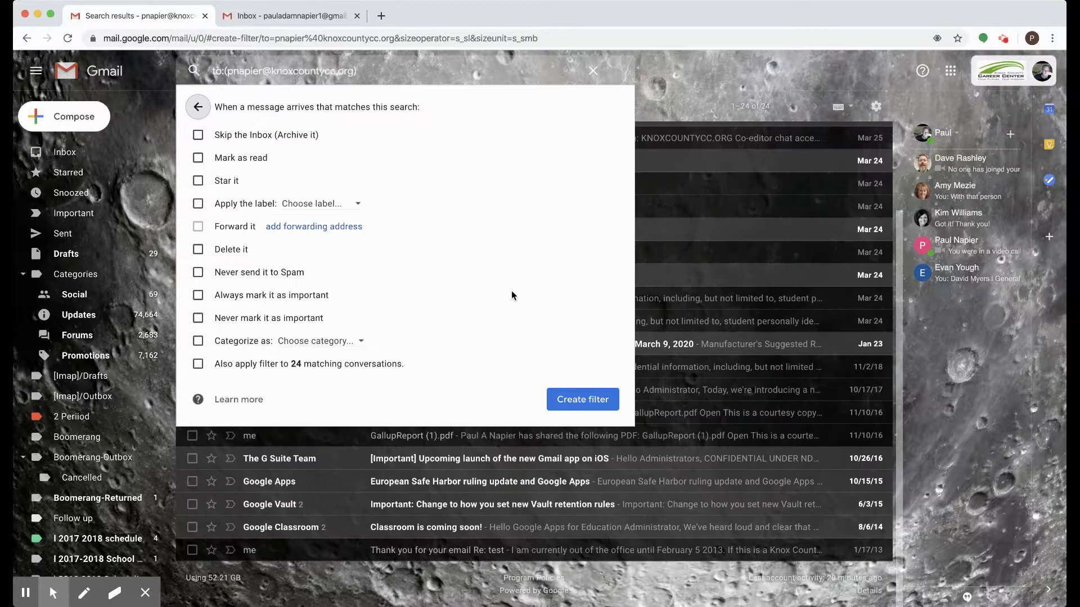
left_click(198, 205)
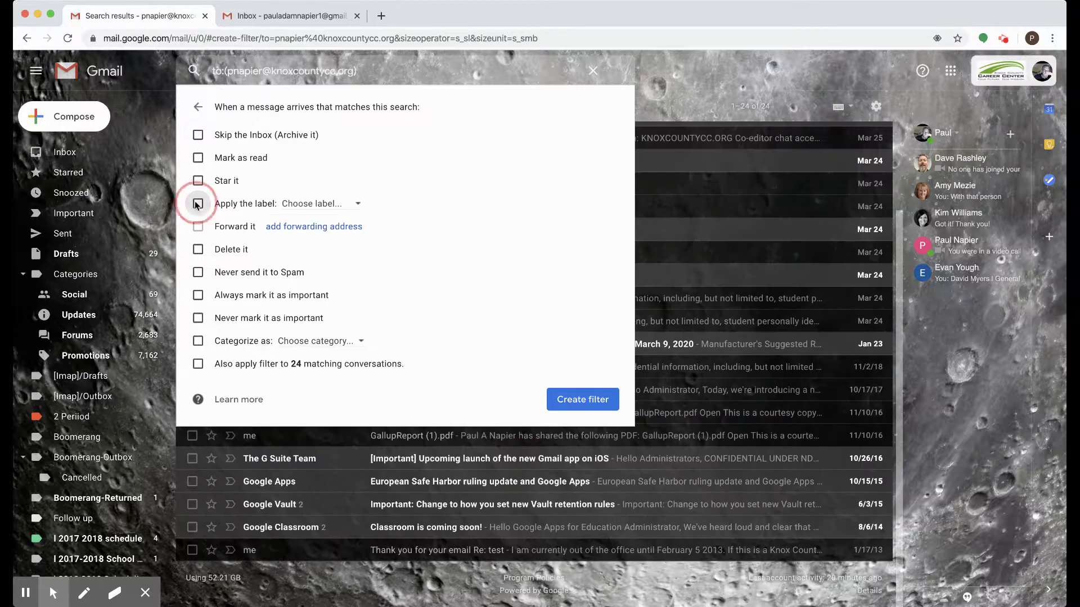
left_click(317, 207)
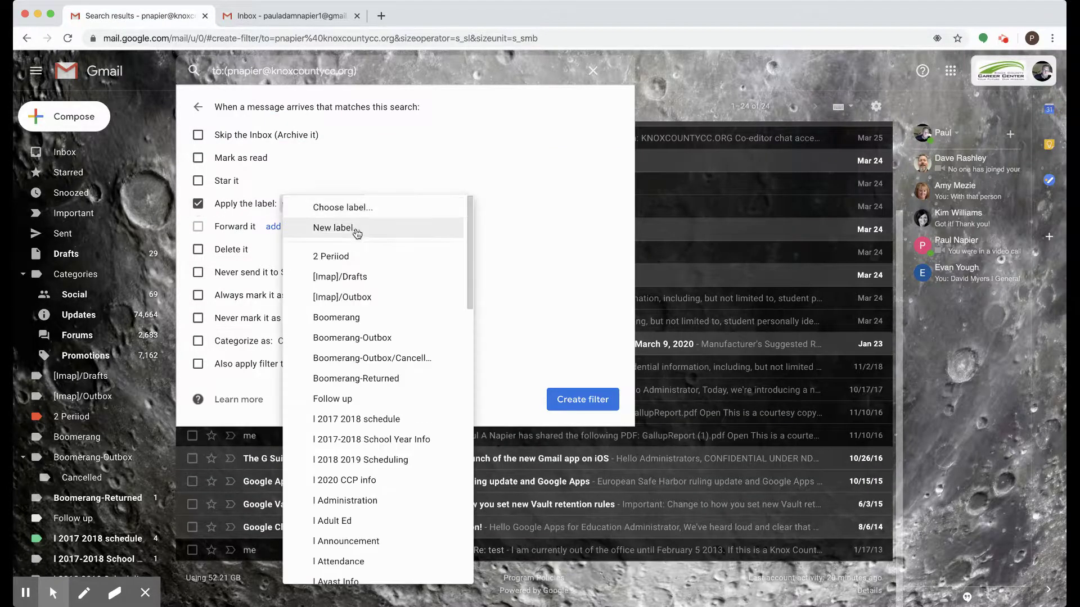
left_click(327, 228)
left_click(457, 315)
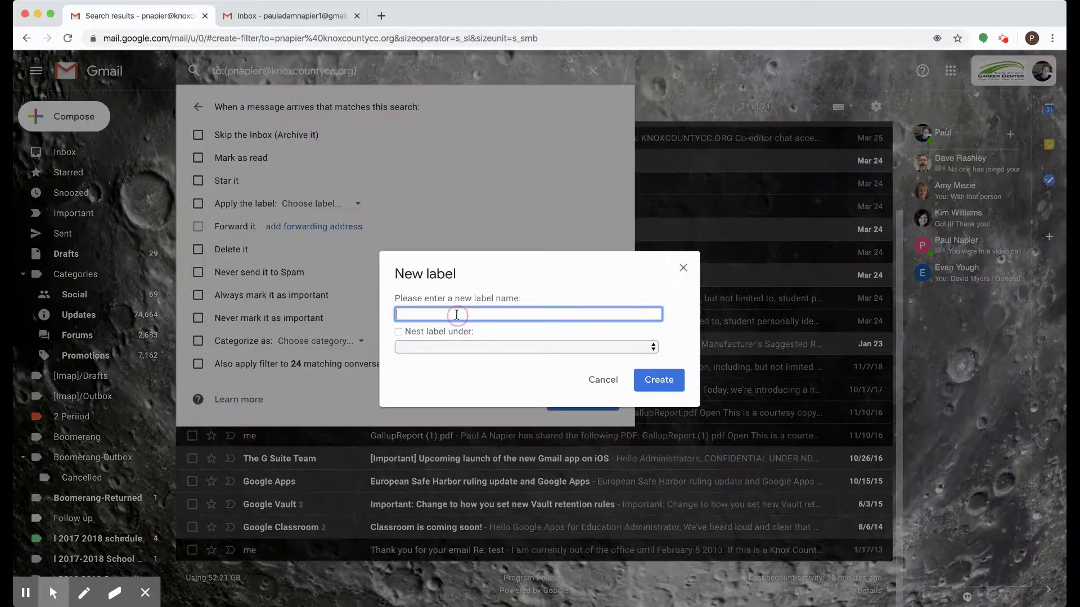
type("I")
type("knoxcountycc")
left_click(647, 388)
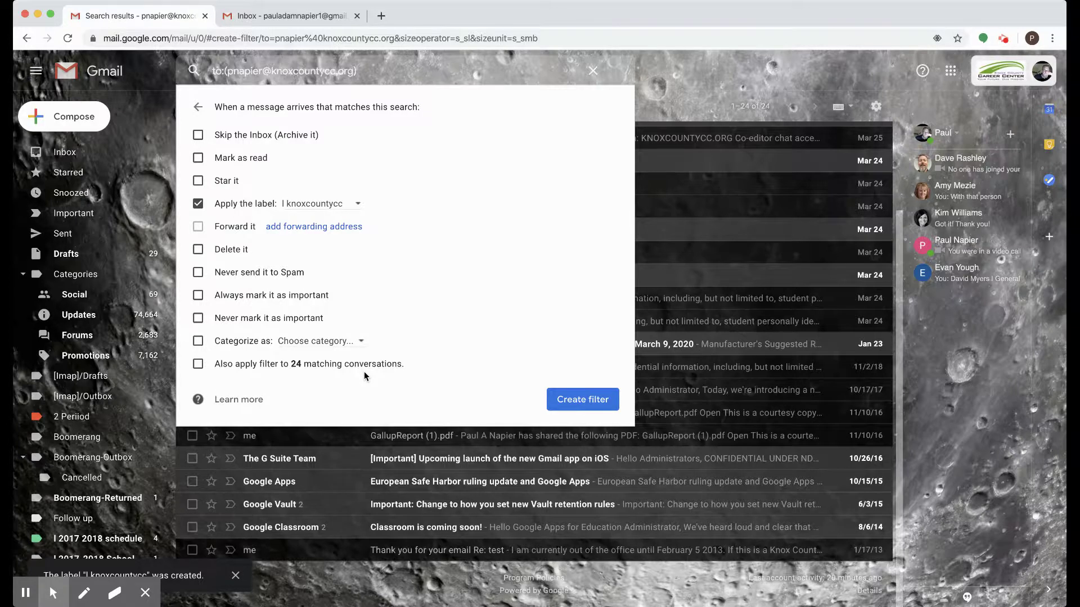
left_click(579, 400)
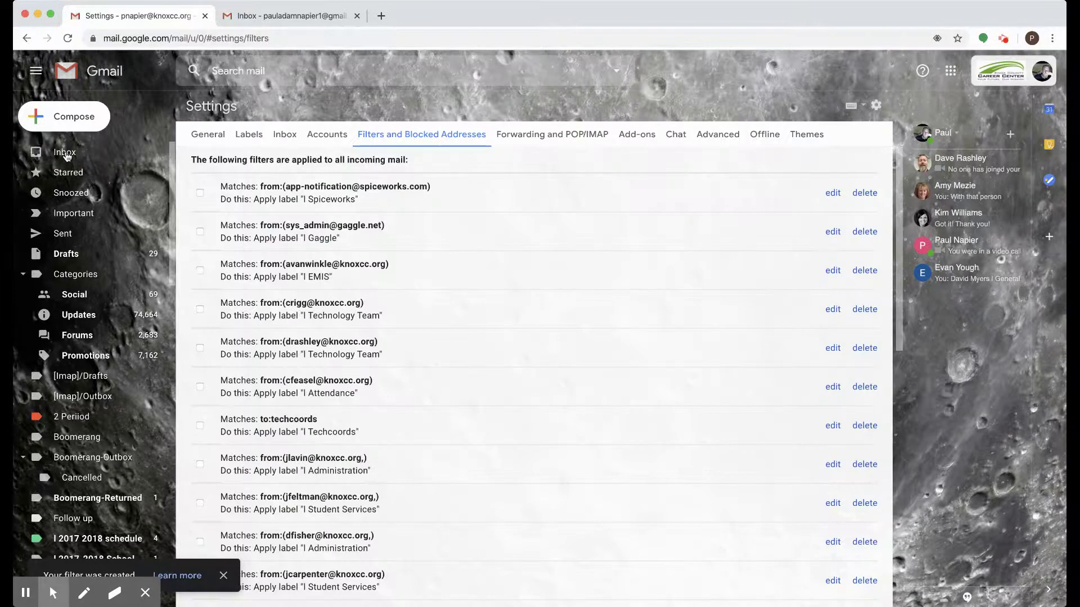
left_click(66, 155)
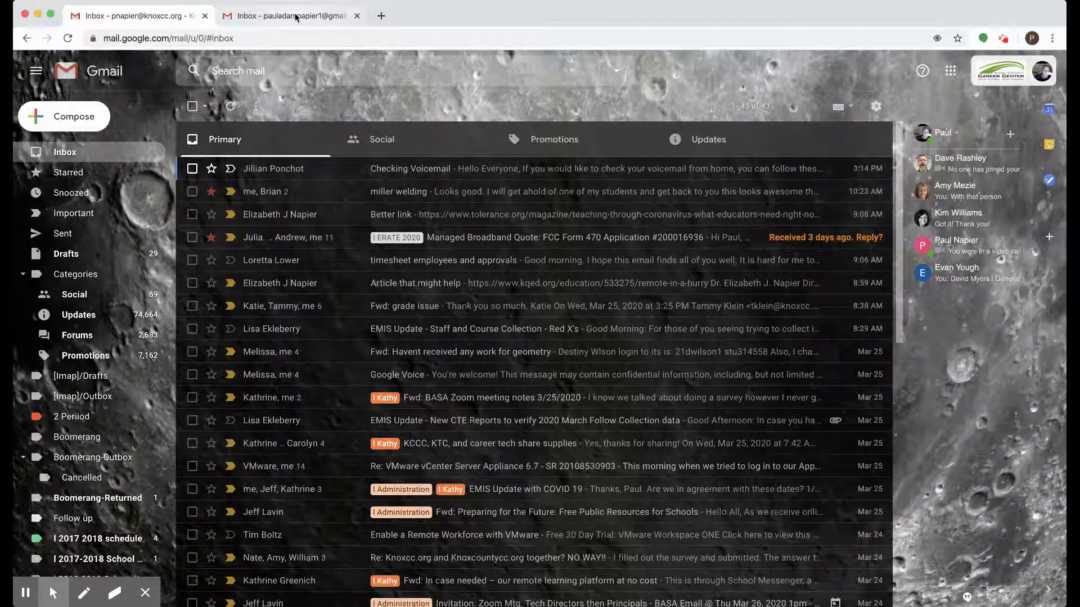
Step: From the personal account, email the second address with subject 'Todays Test', then return to the work inbox
left_click(296, 17)
left_click(89, 119)
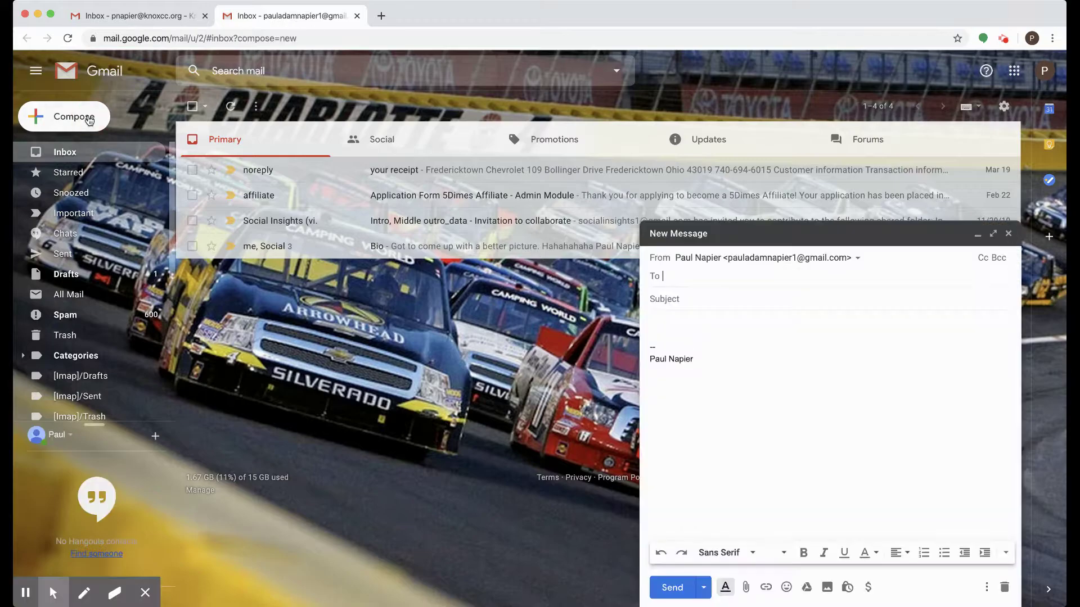
type("pna")
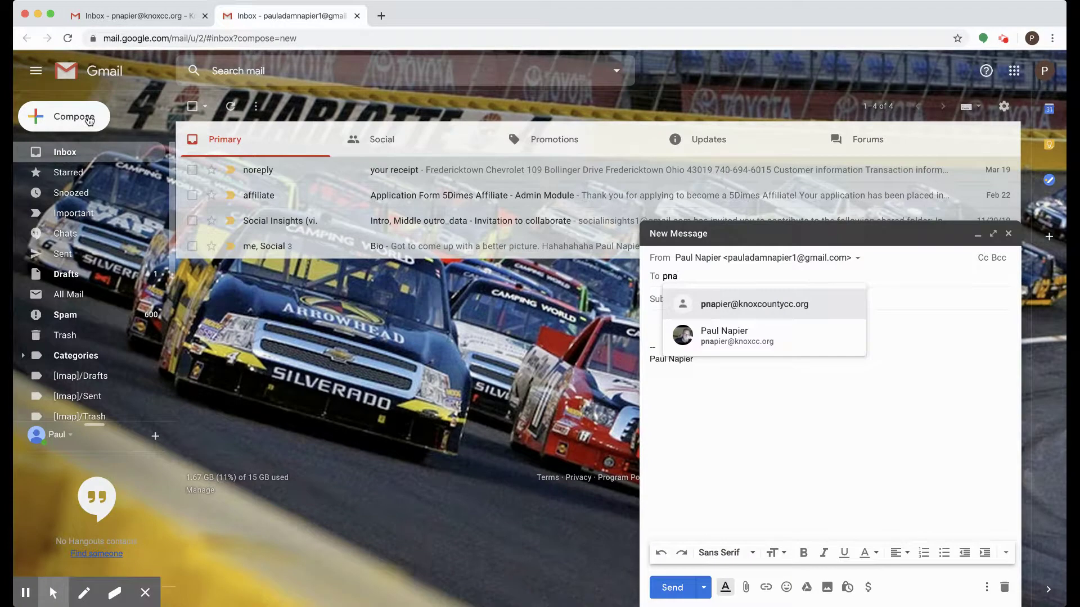
left_click(706, 303)
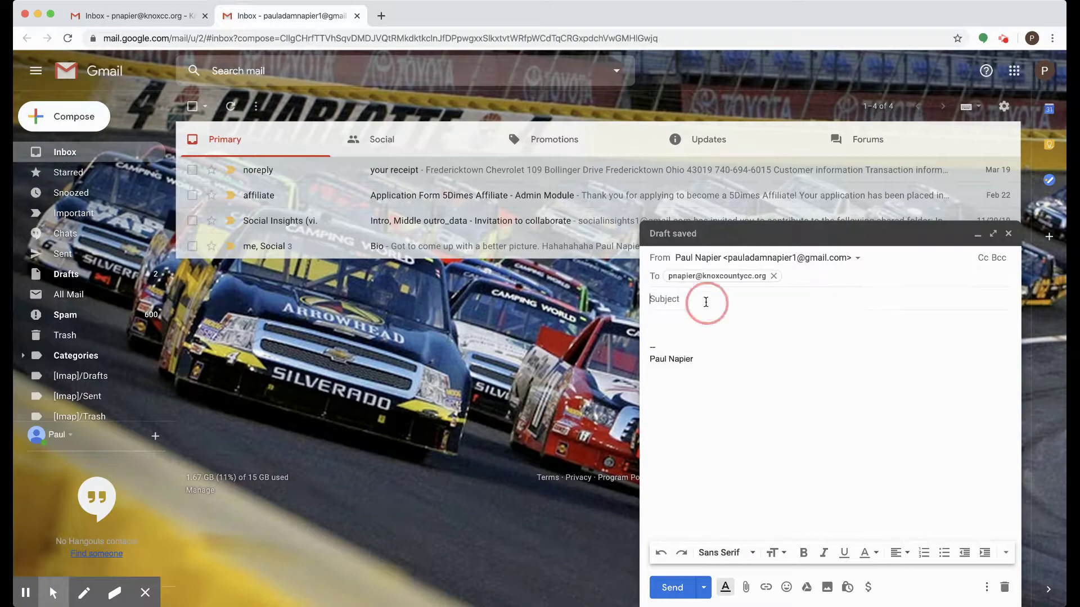
type("Todays Test")
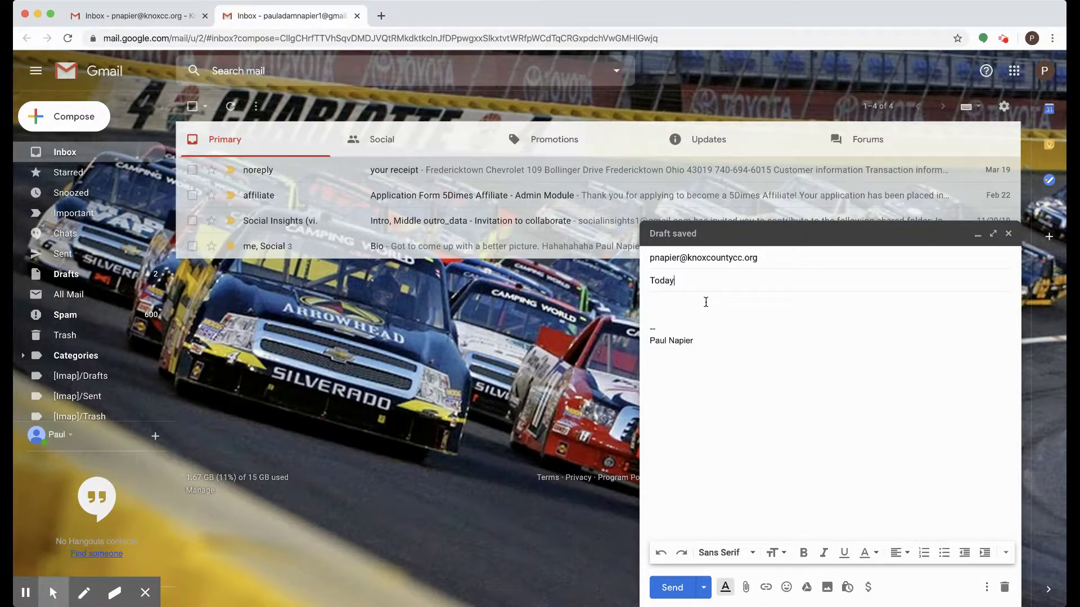
left_click(672, 588)
left_click(113, 18)
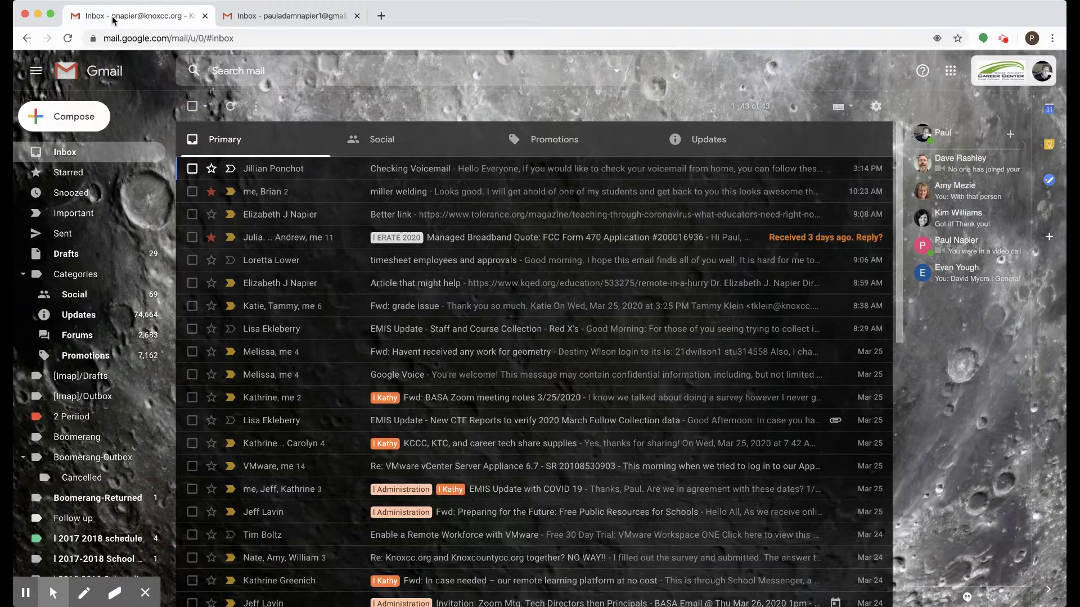
Step: Refresh the work inbox repeatedly until the 'Todays Test' email arrives with the I knoxcountycc label
left_click(231, 107)
left_click(230, 107)
left_click(231, 107)
left_click(230, 106)
left_click(230, 107)
left_click(231, 107)
left_click(231, 107)
left_click(231, 108)
left_click(231, 111)
left_click(231, 111)
left_click(231, 111)
left_click(231, 111)
left_click(231, 111)
left_click(231, 110)
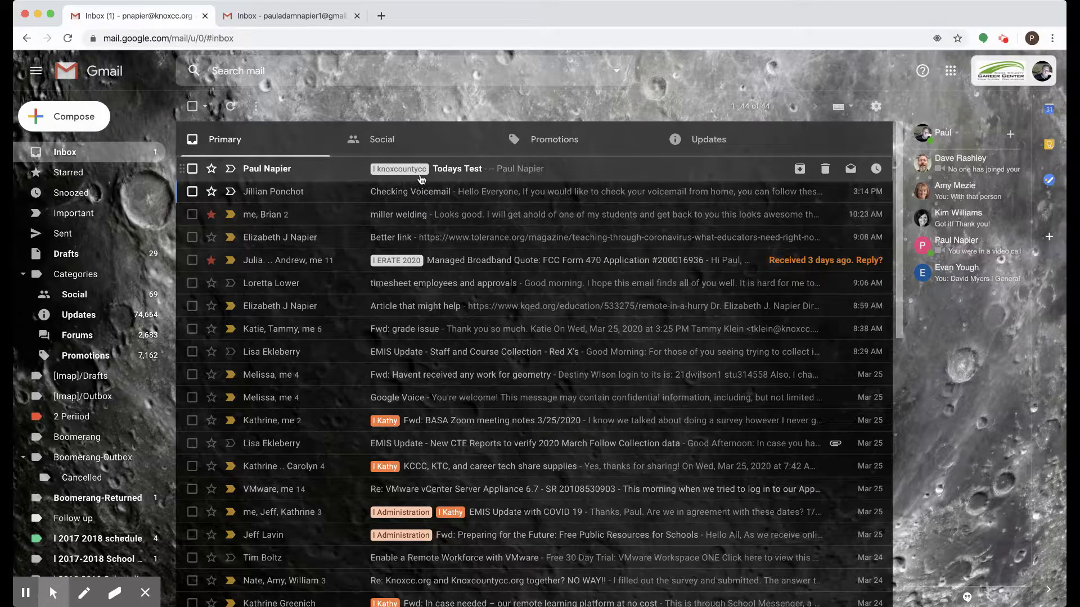
Step: Show the I knoxcountycc label's messages, which contain only the 'Todays Test' email
scroll(89, 393, "down", 3)
scroll(93, 394, "down", 2)
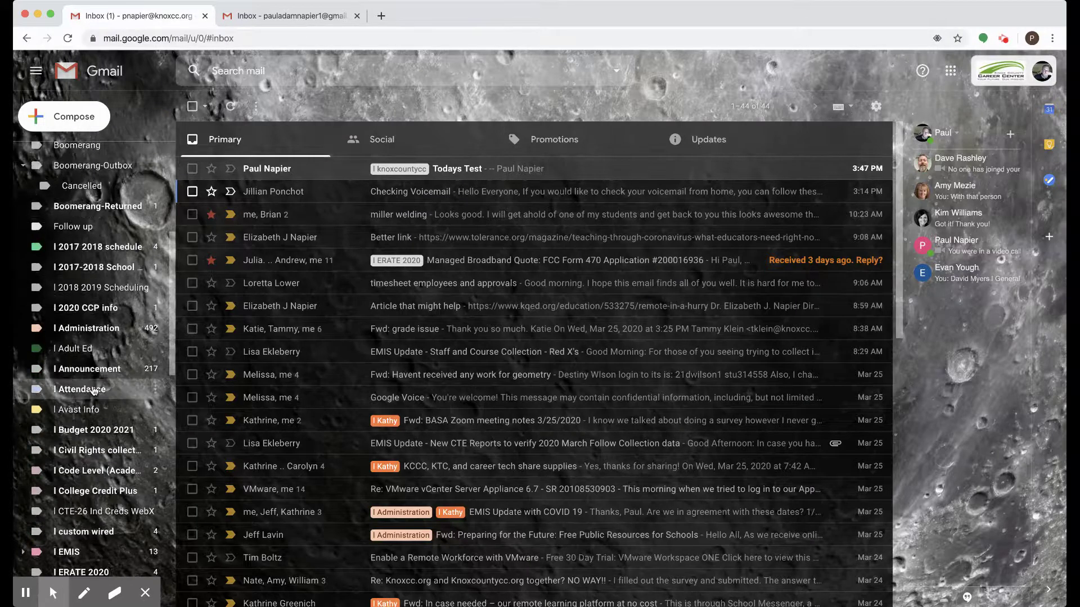
scroll(98, 416, "up", 5)
scroll(100, 429, "down", 3)
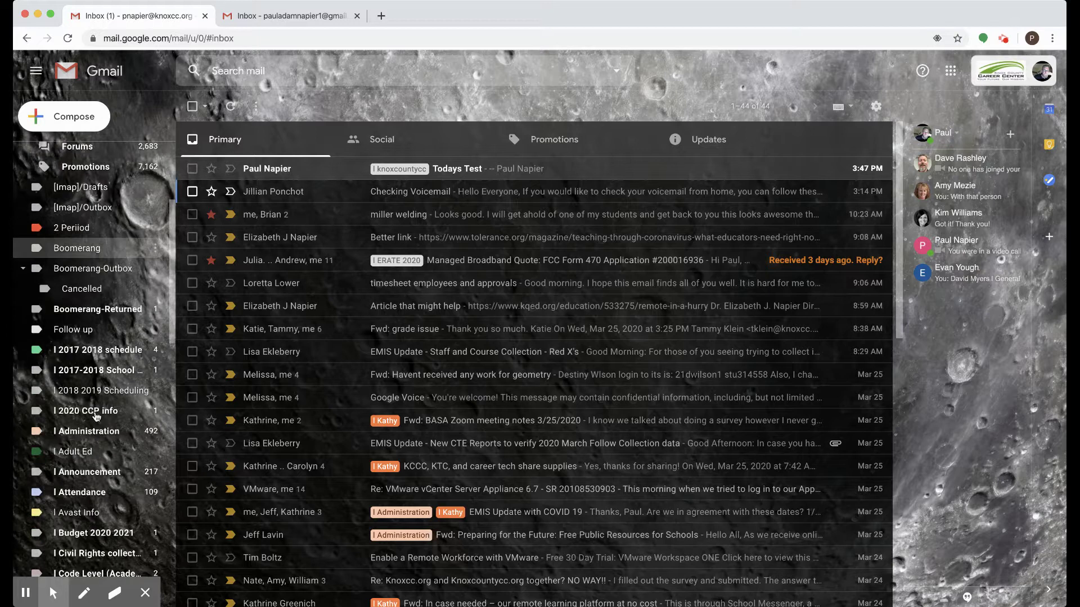
scroll(95, 416, "down", 5)
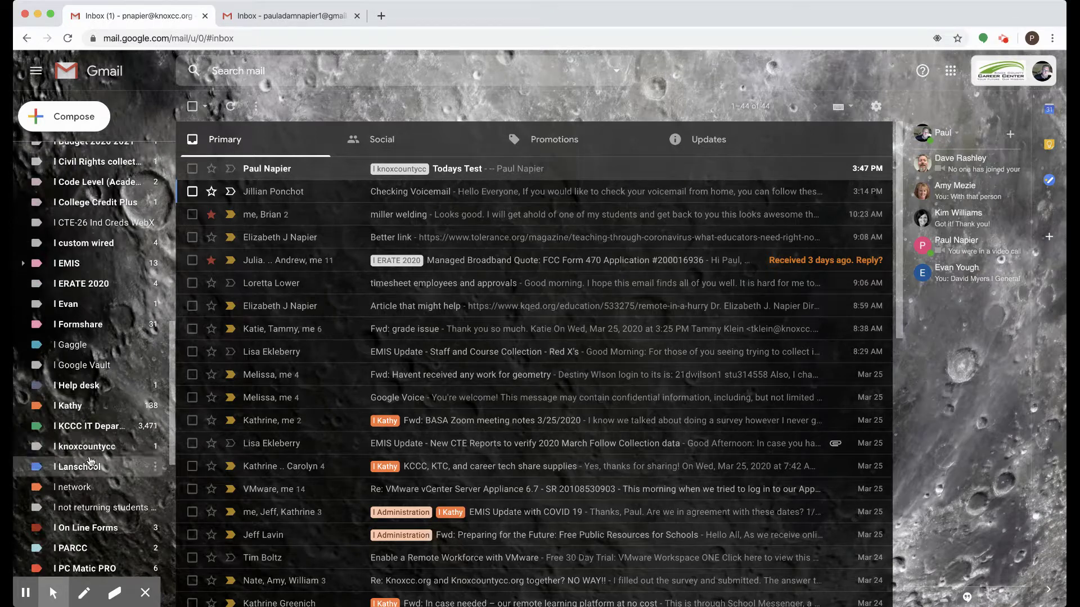
left_click(35, 453)
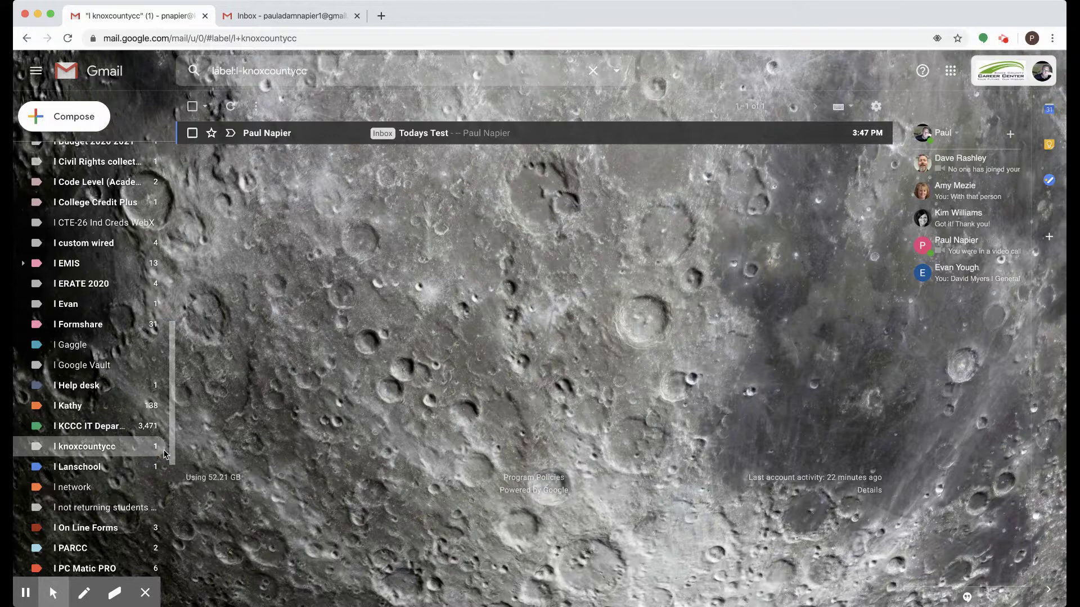
scroll(135, 453, "down", 3)
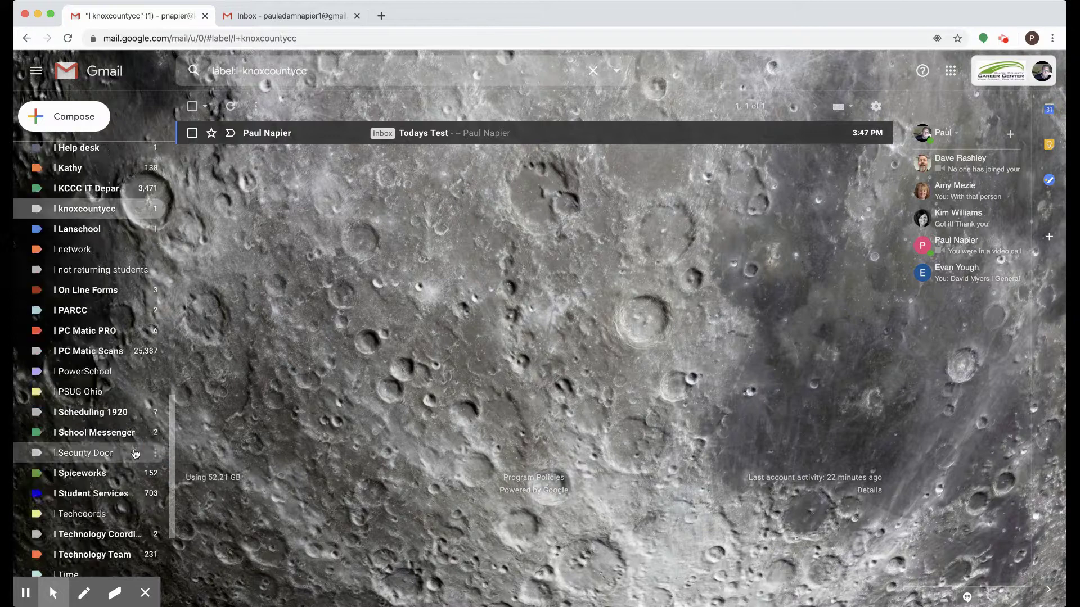
Step: Set the I knoxcountycc label's colour to light green
left_click(131, 317)
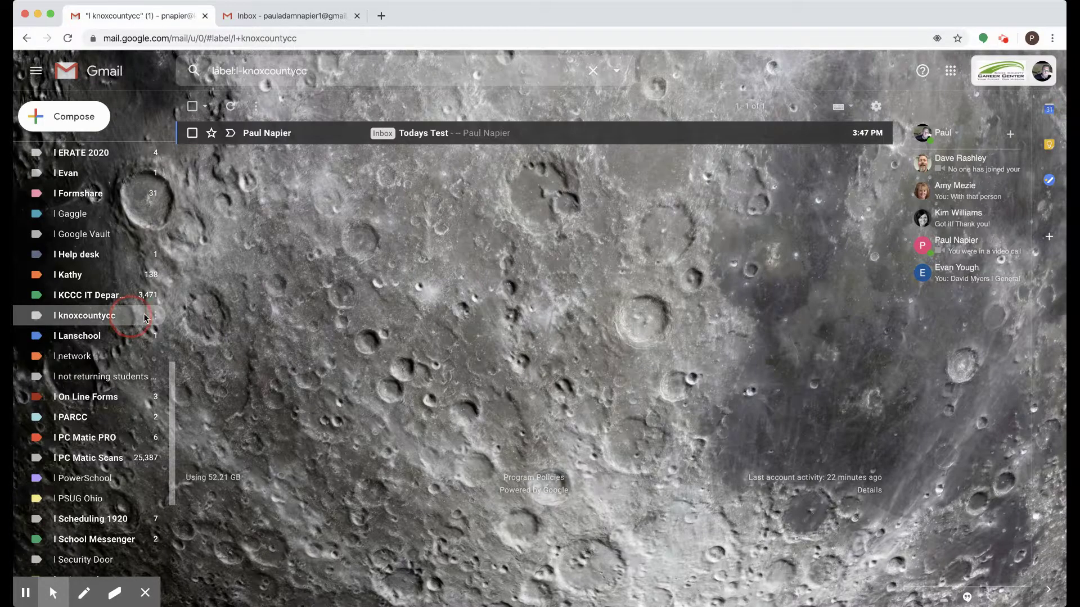
left_click(155, 316)
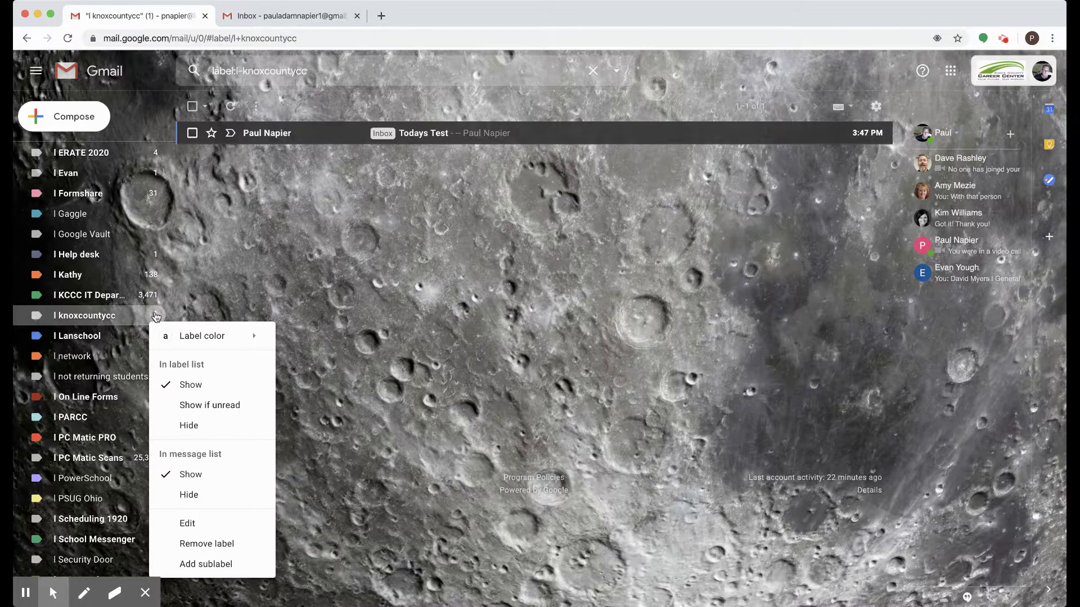
left_click(194, 338)
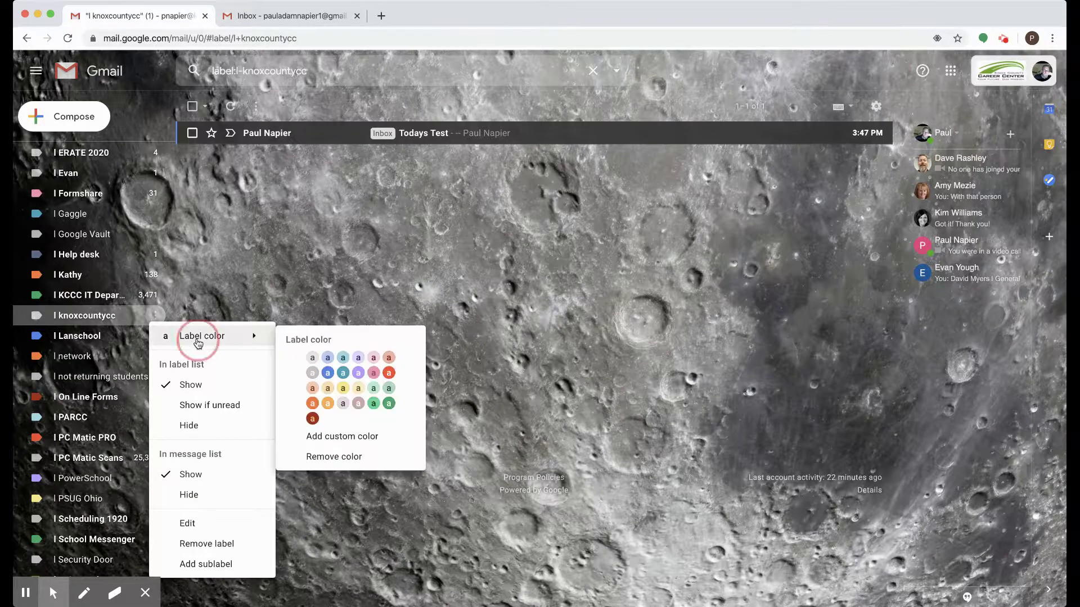
left_click(391, 387)
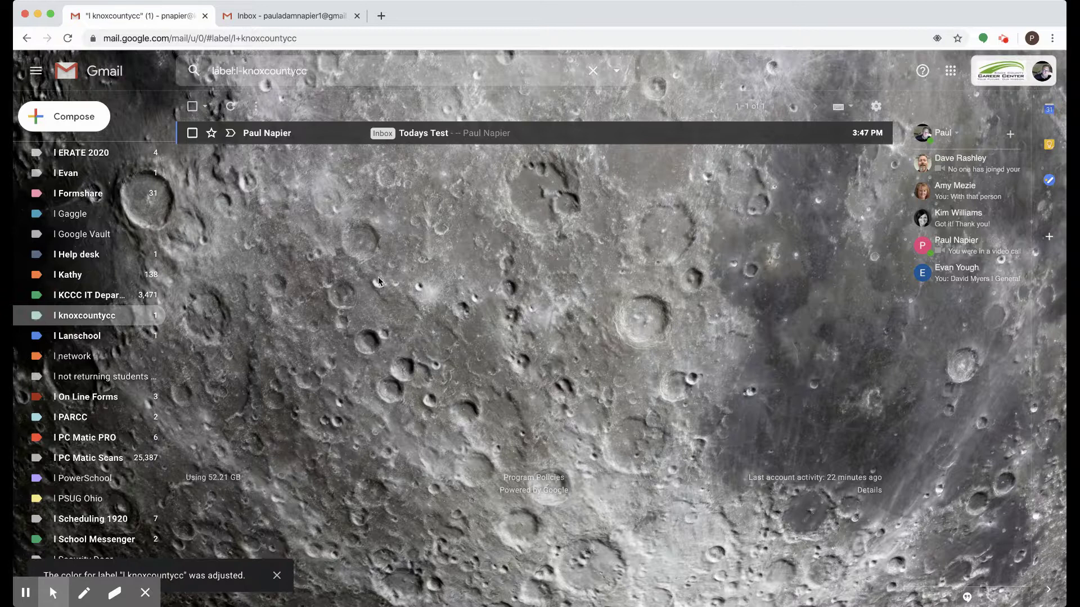
scroll(79, 168, "down", 5)
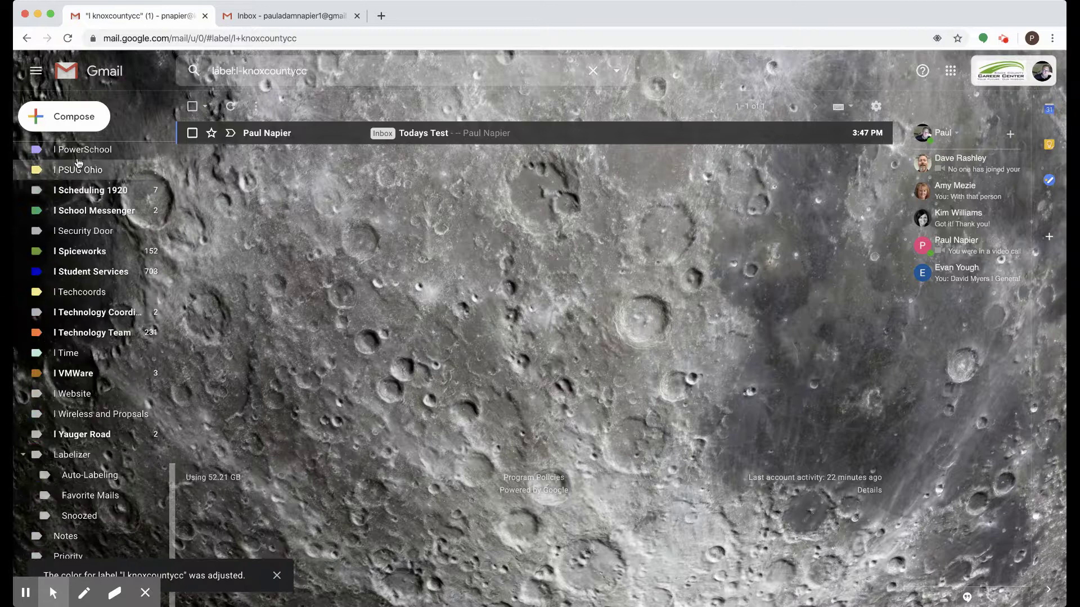
Step: Reload Gmail and go back to the inbox to see 'Todays Test' with the green label
left_click(68, 39)
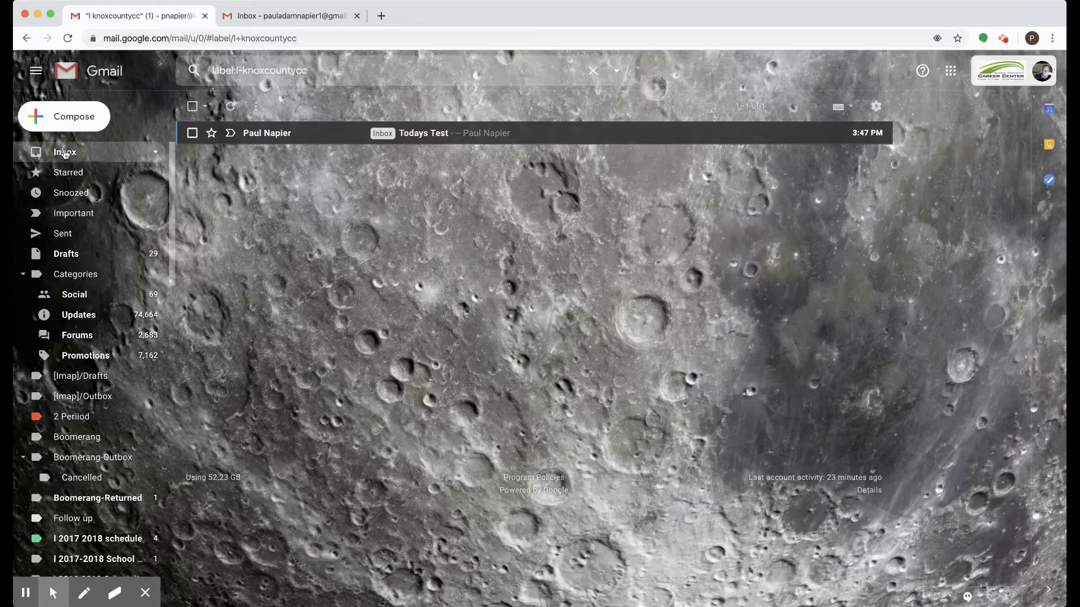
left_click(64, 153)
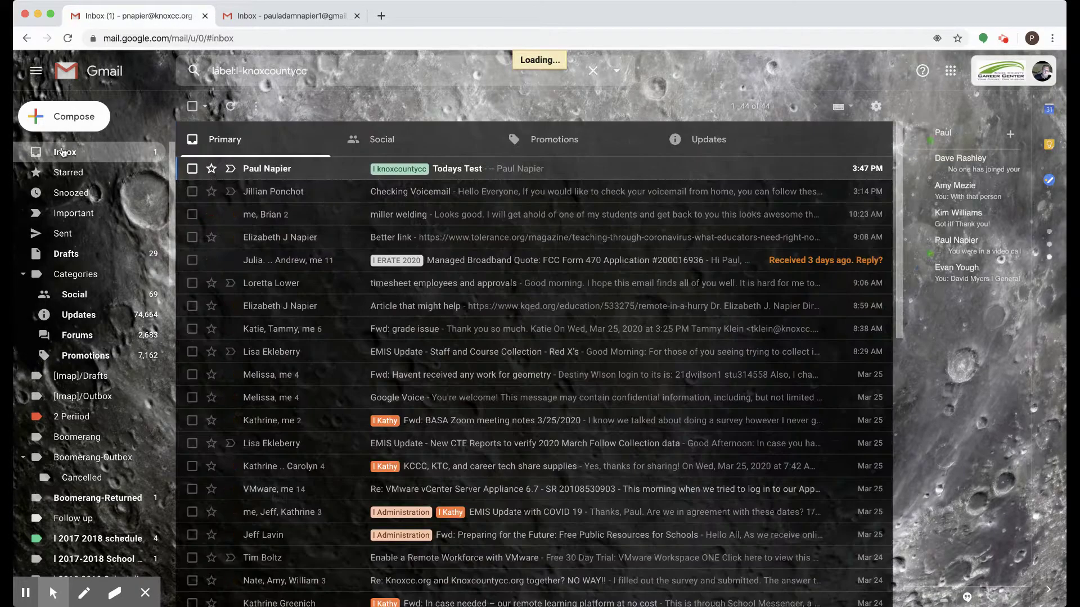